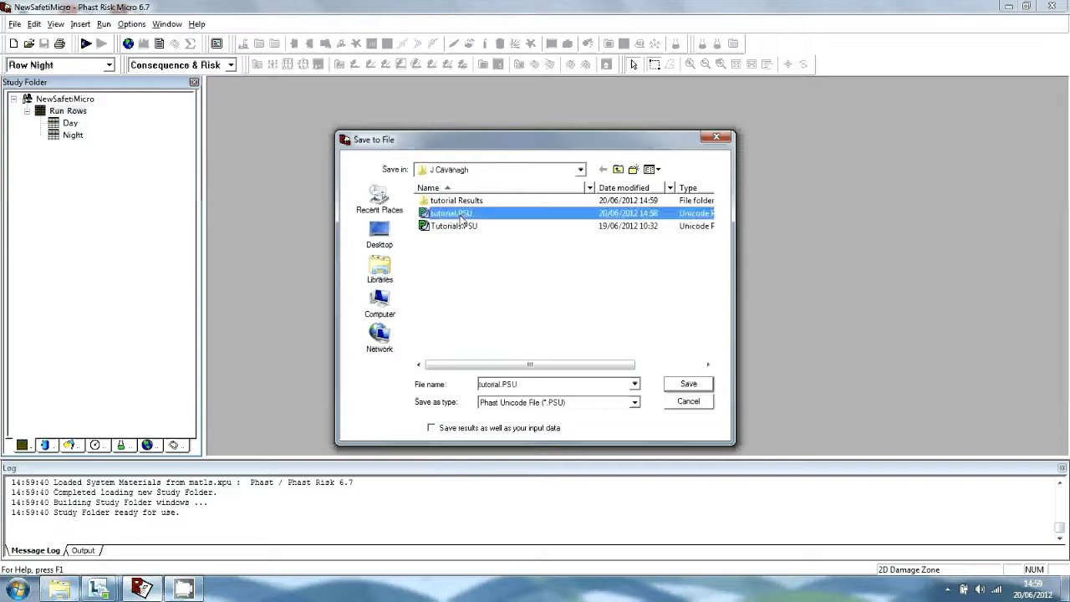
- Save the study folder as tutorial.PSU, replacing the existing file of that name
{"action": "left_click", "coordinate": [688, 384]}
{"action": "left_click", "coordinate": [571, 298]}
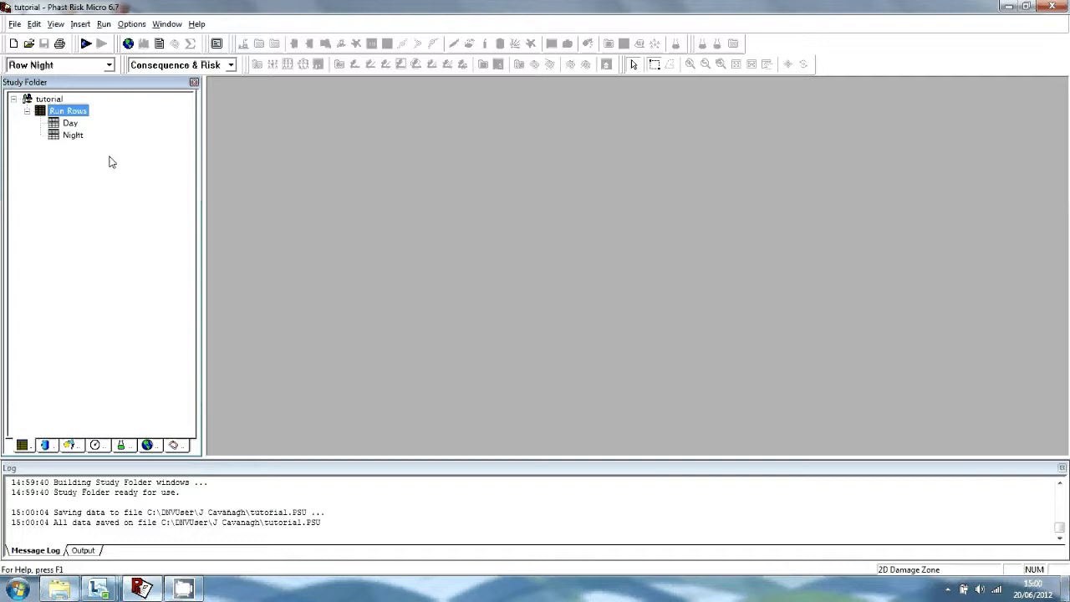
- Review the study's day and night weather folders and its example parameters
{"action": "left_click", "coordinate": [67, 445]}
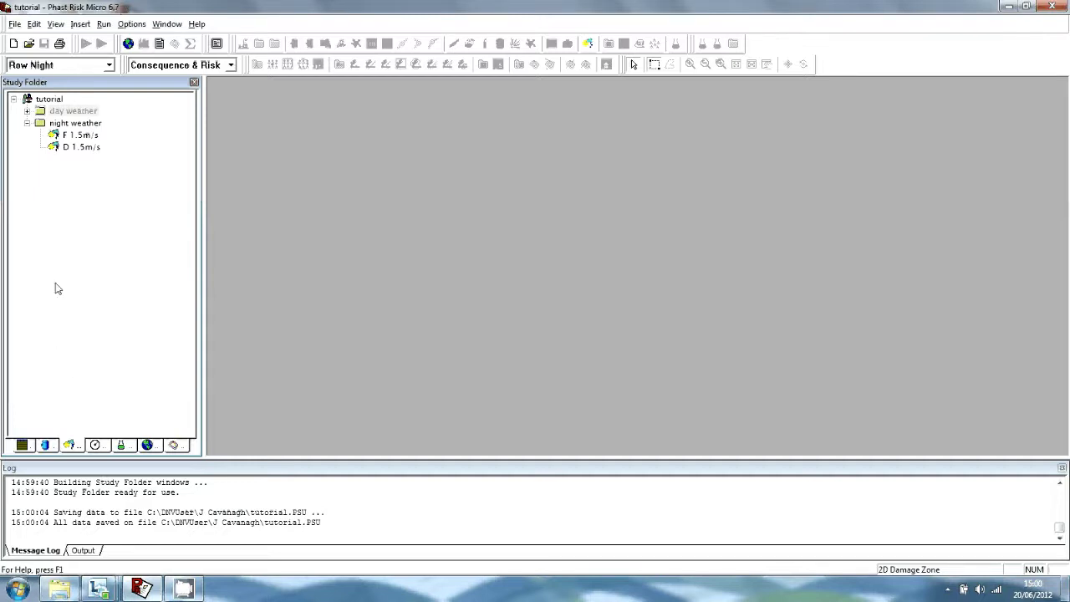
{"action": "left_click", "coordinate": [27, 124]}
{"action": "left_click", "coordinate": [26, 111]}
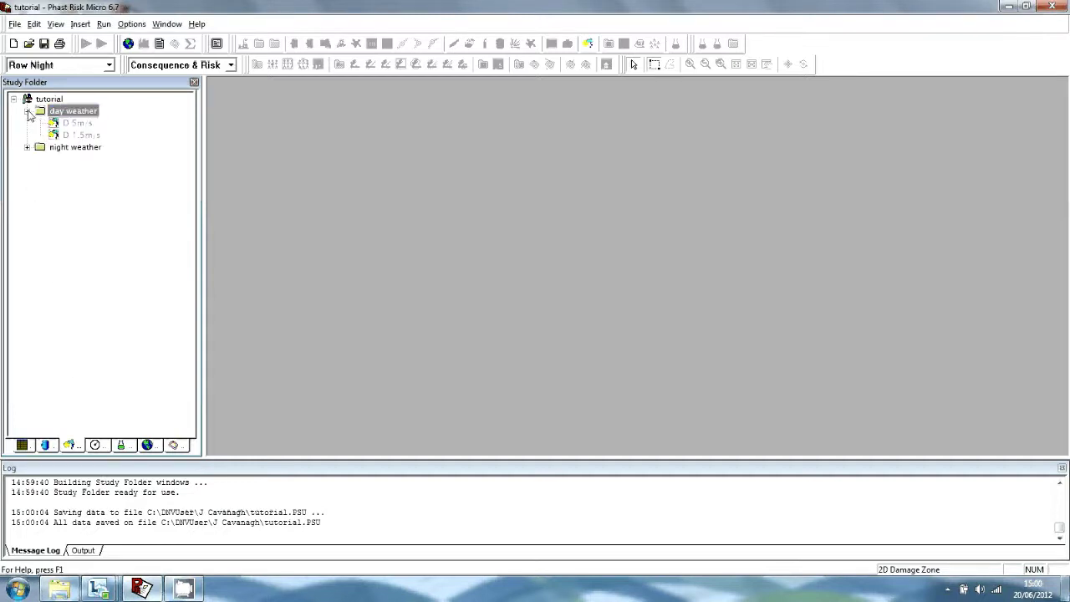
{"action": "left_click", "coordinate": [95, 445]}
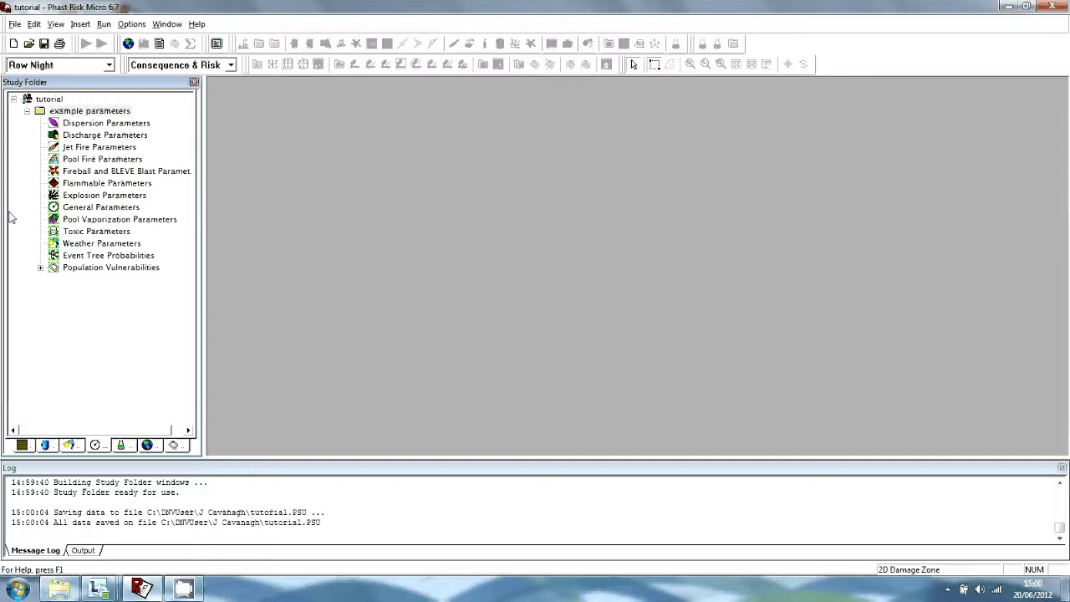
- Turn on autosave in the installation preferences
{"action": "left_click", "coordinate": [131, 23]}
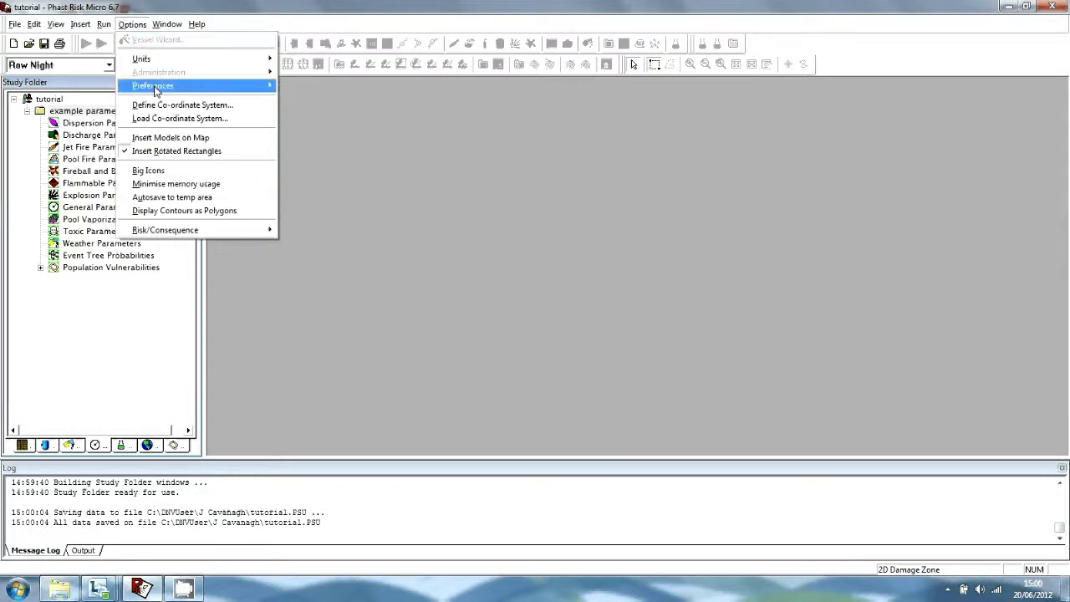
{"action": "mouse_move", "coordinate": [159, 88]}
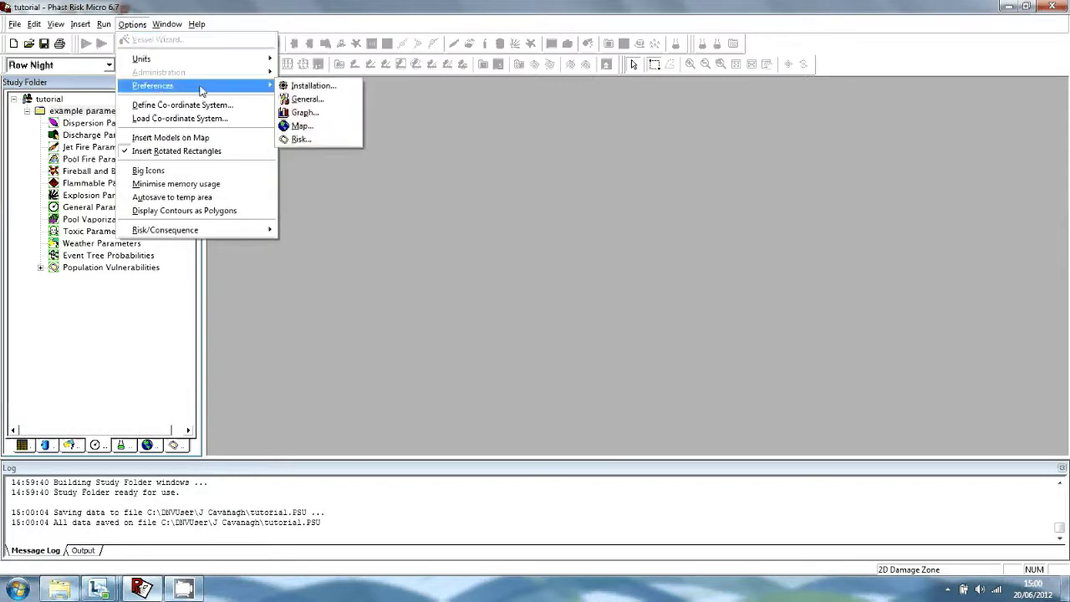
{"action": "left_click", "coordinate": [306, 87]}
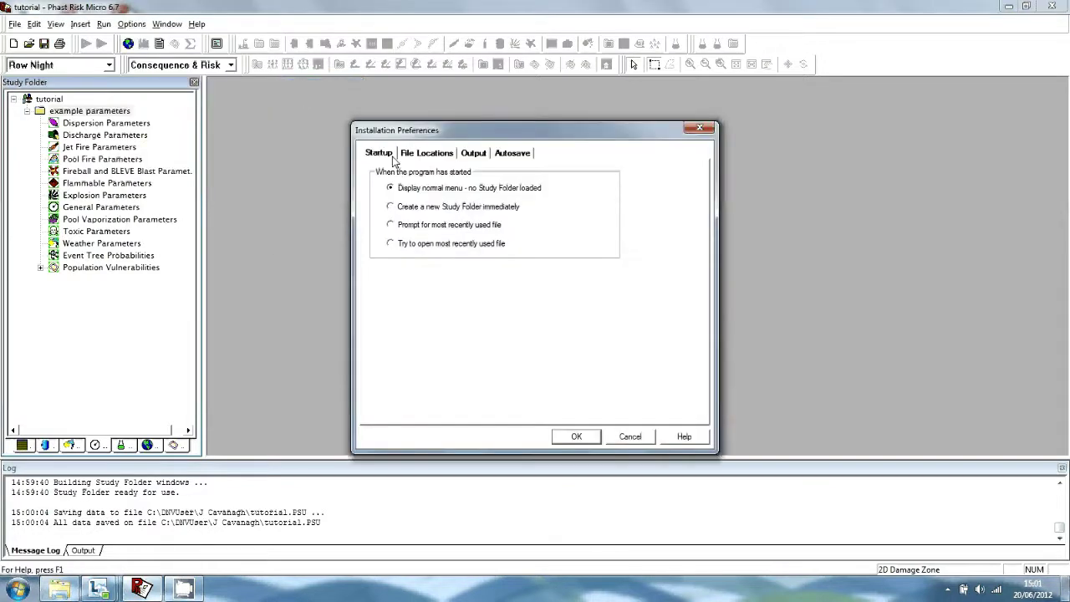
{"action": "left_click", "coordinate": [513, 153]}
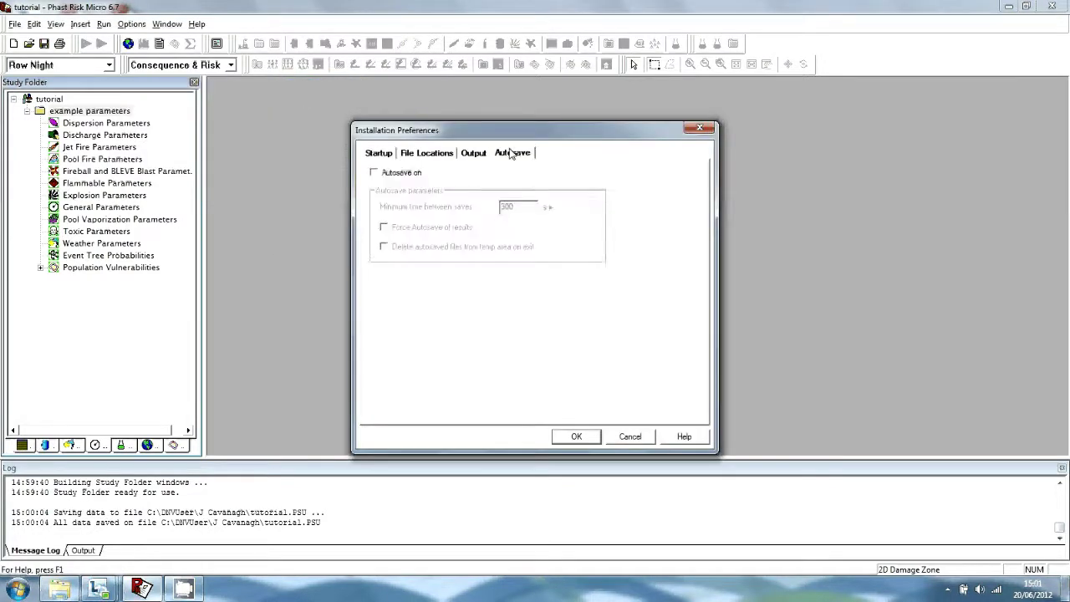
{"action": "left_click", "coordinate": [374, 173]}
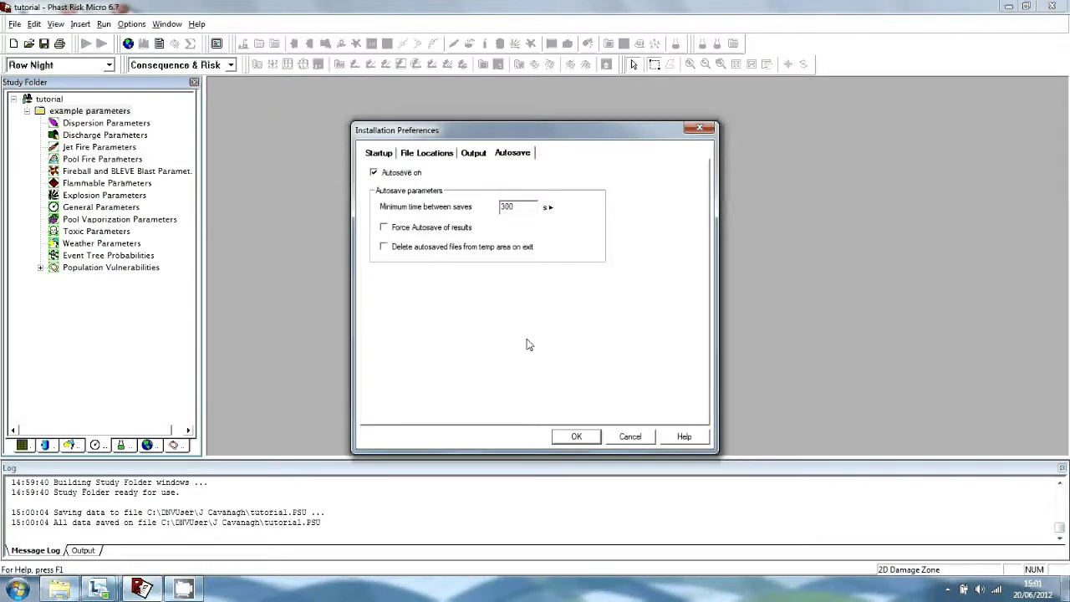
{"action": "left_click", "coordinate": [573, 436]}
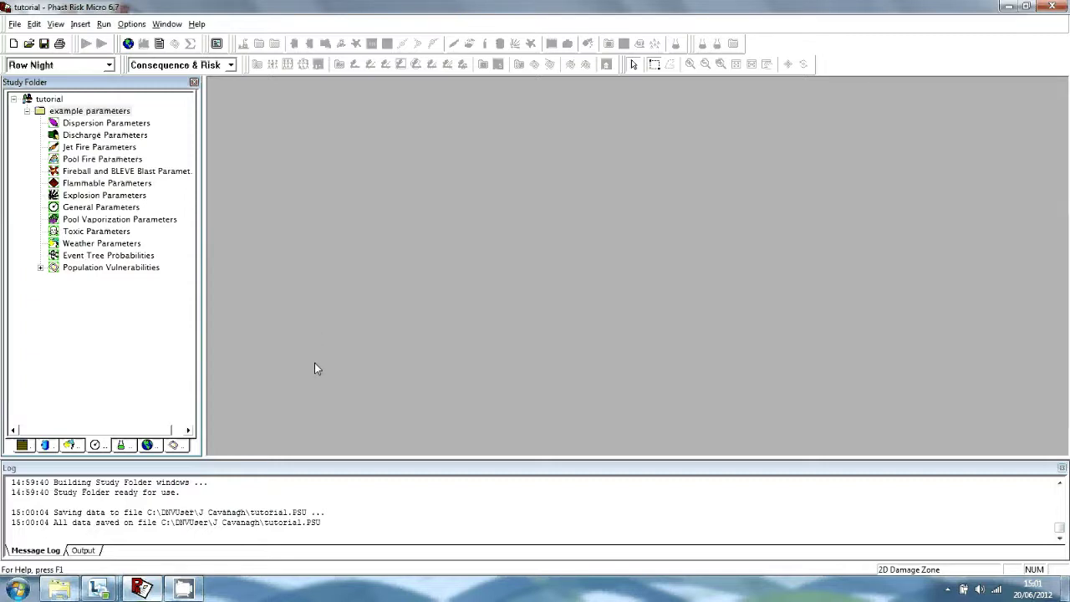
- Show the study's map data and check which item types can be inserted directly under the tutorial study
{"action": "left_click", "coordinate": [162, 448]}
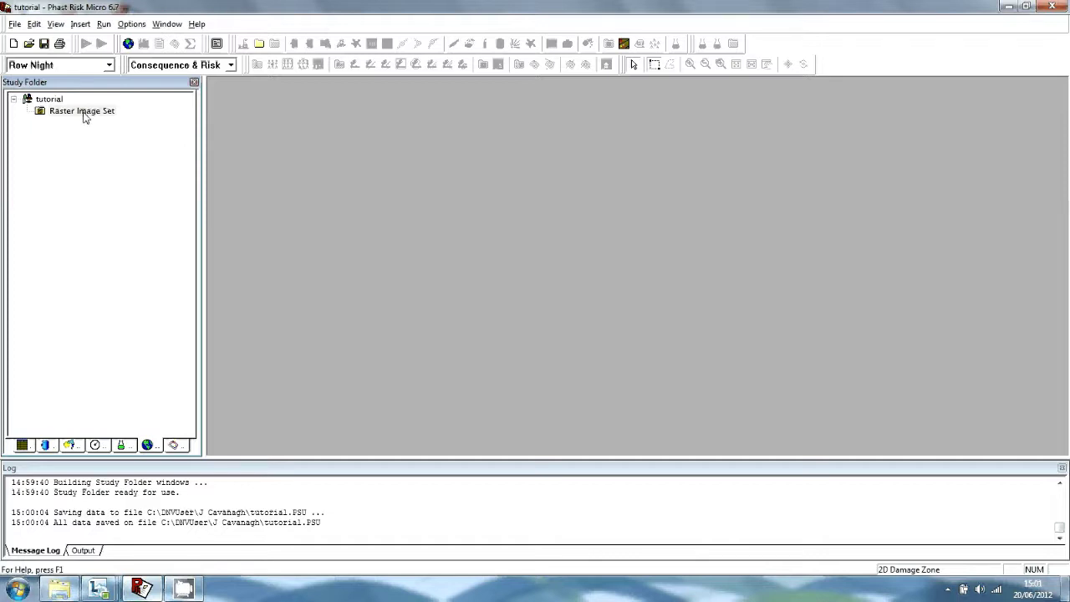
{"action": "left_click", "coordinate": [38, 100]}
{"action": "right_click", "coordinate": [37, 100]}
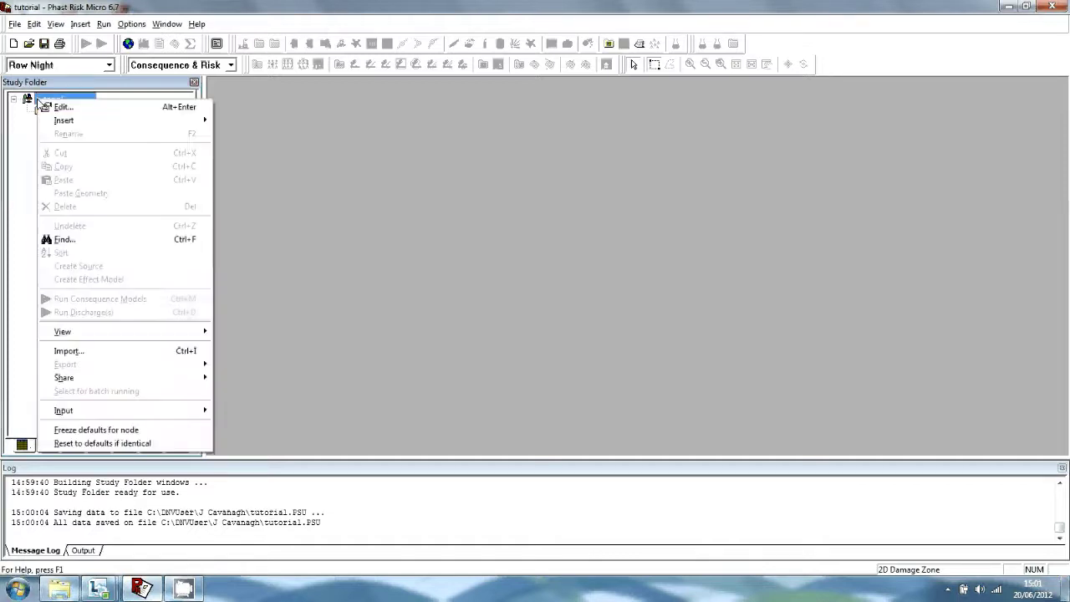
{"action": "mouse_move", "coordinate": [65, 121]}
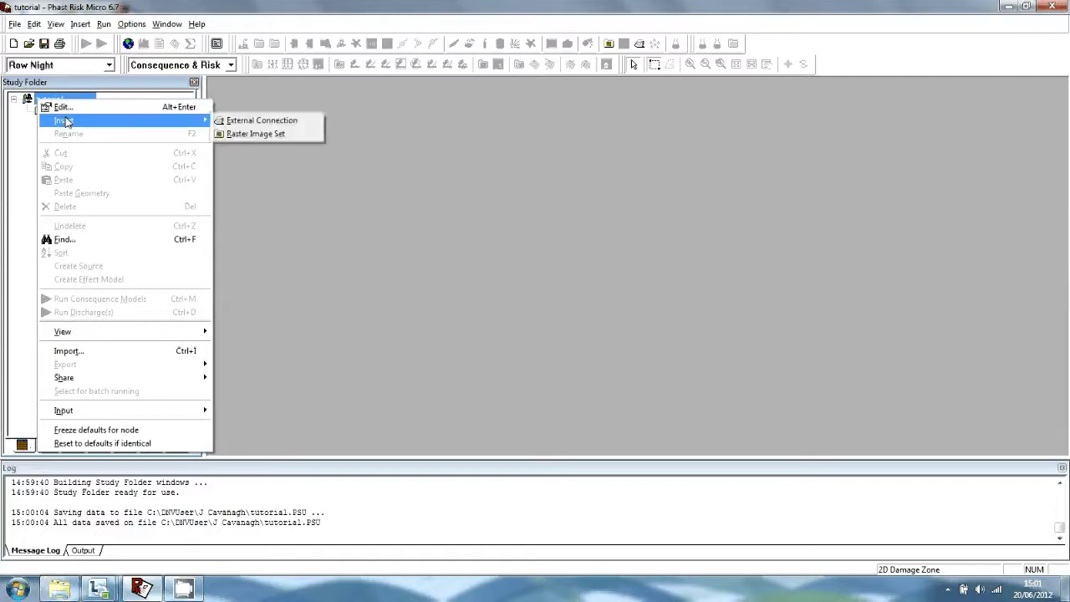
{"action": "left_click", "coordinate": [18, 150]}
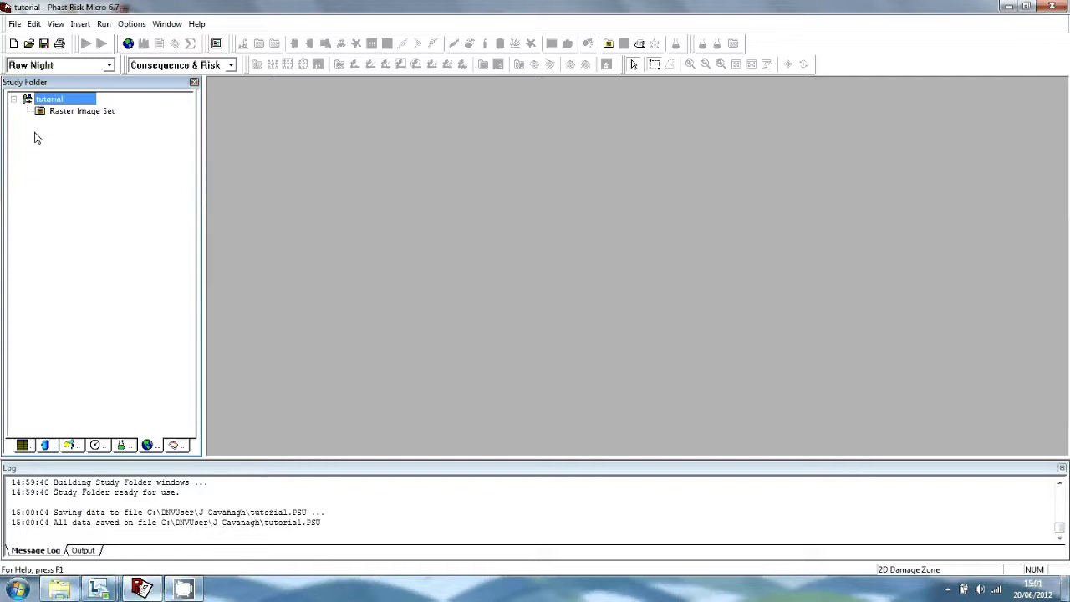
- Add a raster image to the Raster Image Set, using tutorial.tif from C:\Program Files (x86)\DNVS\PHAST_6_7_0_371\Examples\maps
{"action": "left_click", "coordinate": [80, 111]}
{"action": "right_click", "coordinate": [80, 112]}
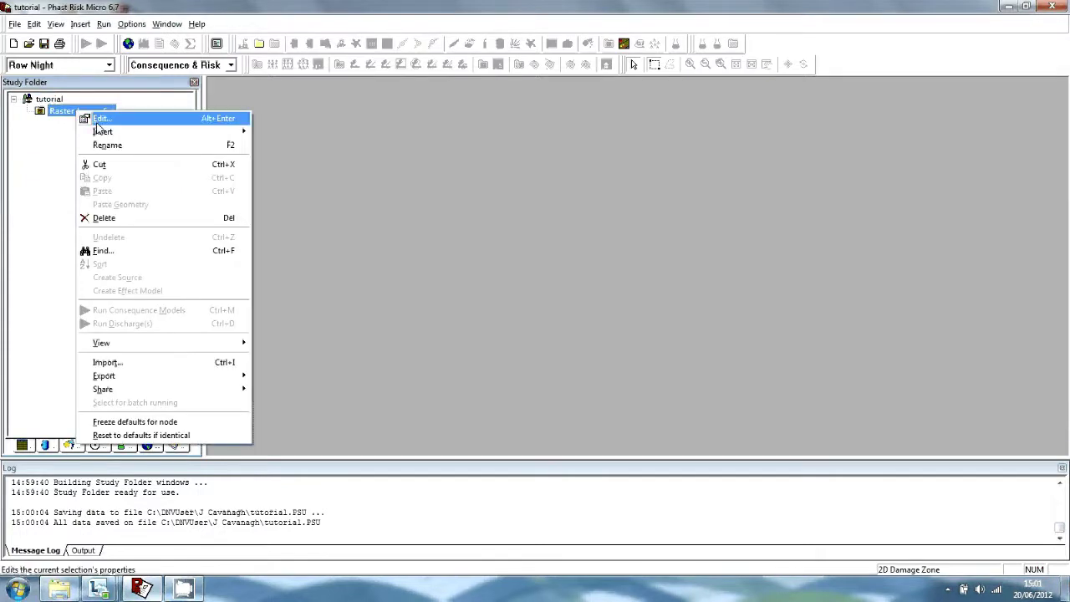
{"action": "mouse_move", "coordinate": [134, 132]}
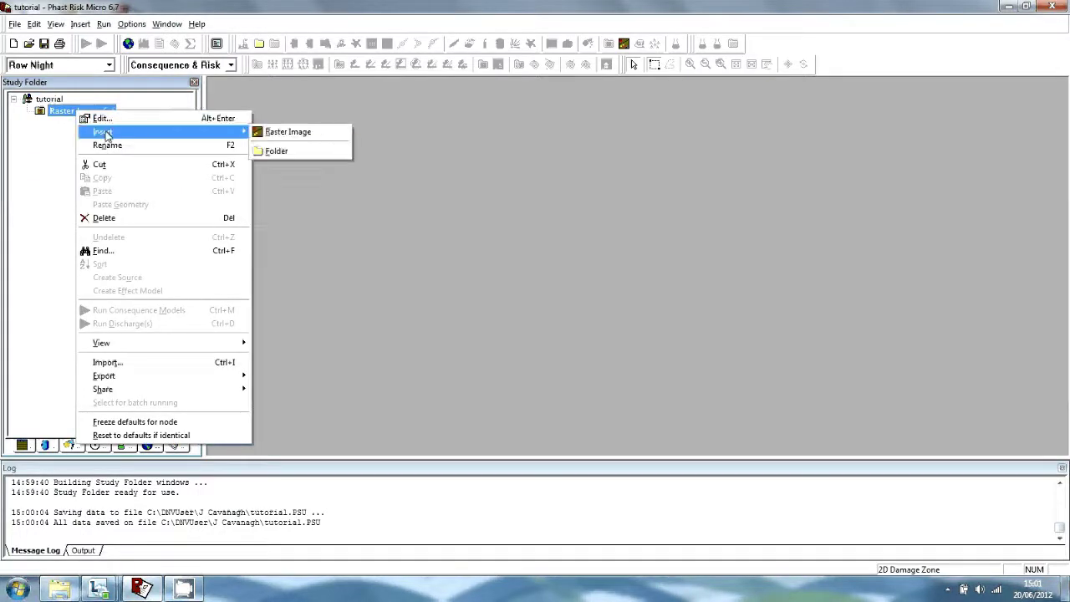
{"action": "left_click", "coordinate": [286, 134]}
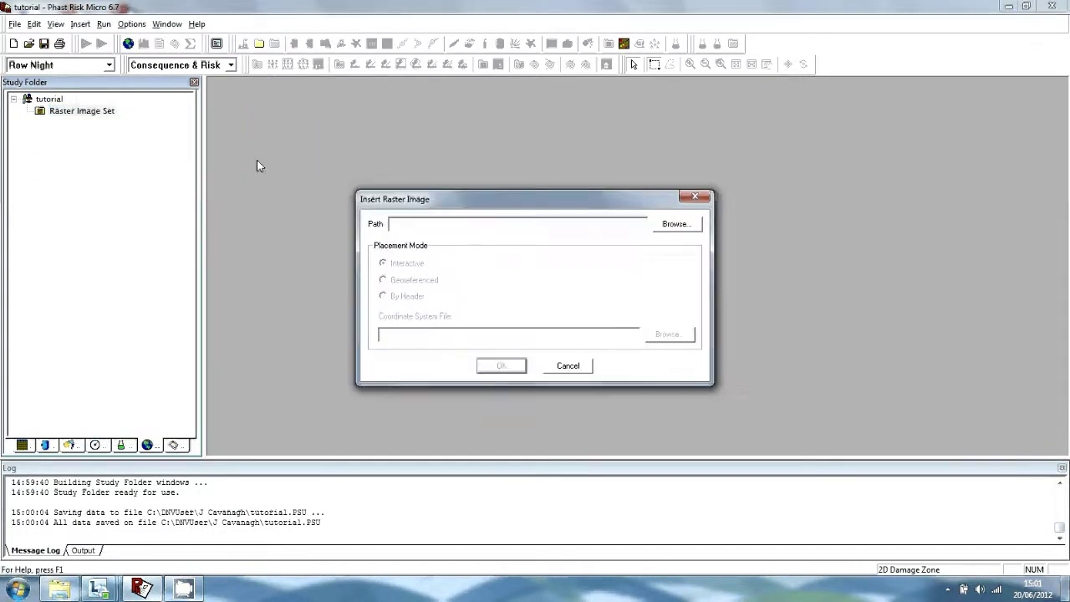
{"action": "left_click", "coordinate": [670, 230]}
{"action": "left_click", "coordinate": [583, 179]}
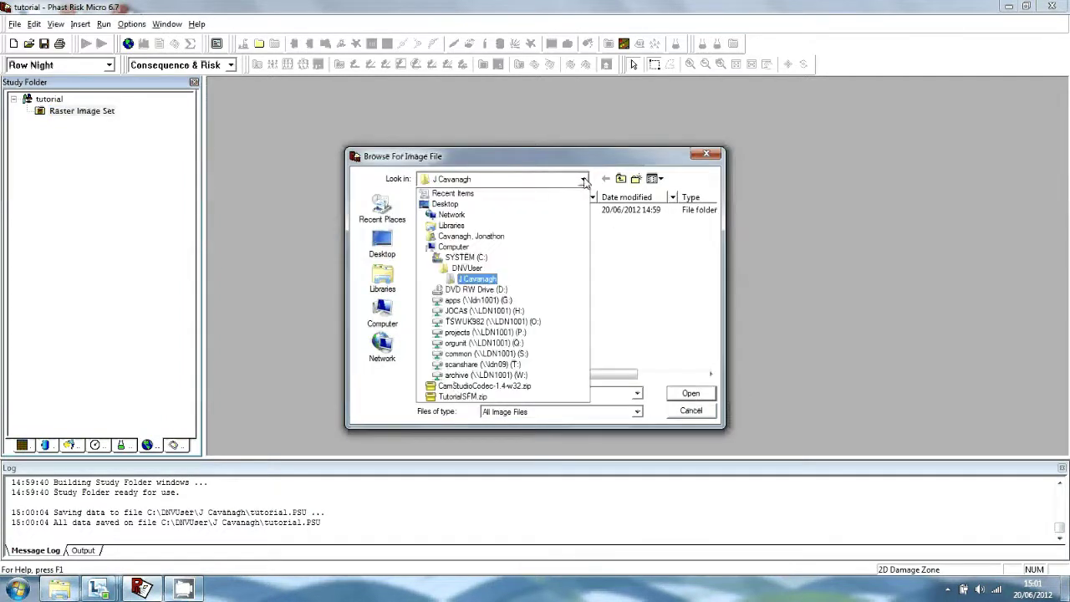
{"action": "left_click", "coordinate": [531, 258]}
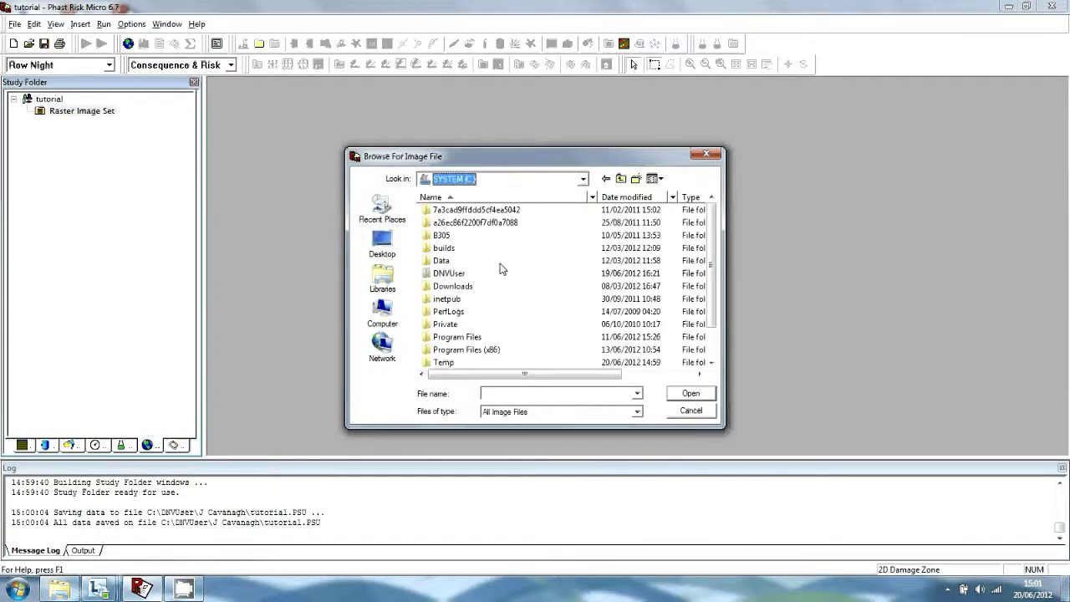
{"action": "double_click", "coordinate": [496, 351]}
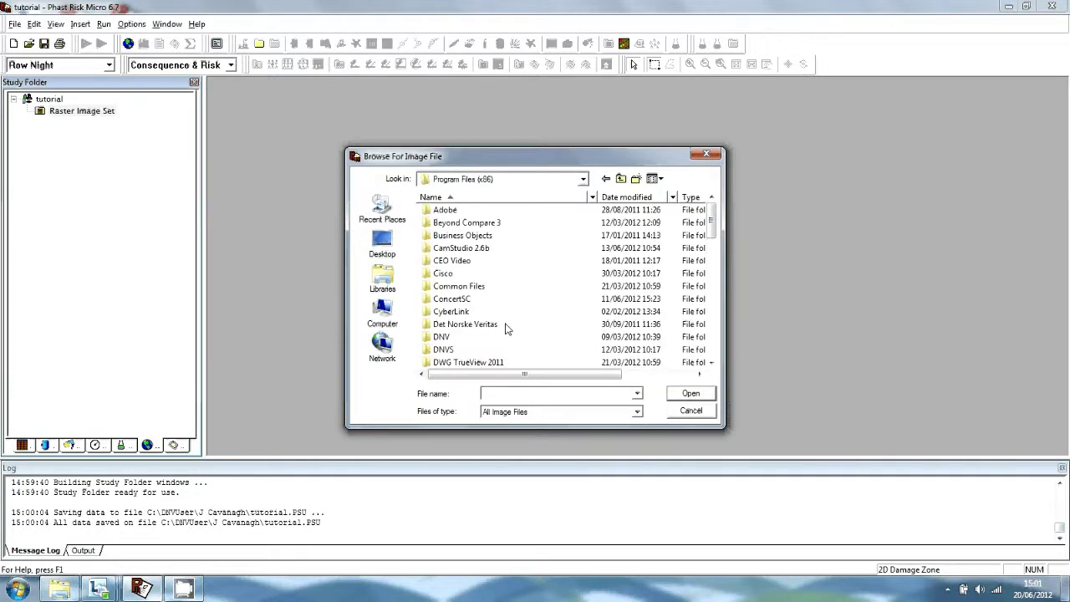
{"action": "double_click", "coordinate": [467, 352]}
{"action": "double_click", "coordinate": [493, 250]}
{"action": "left_click", "coordinate": [461, 276]}
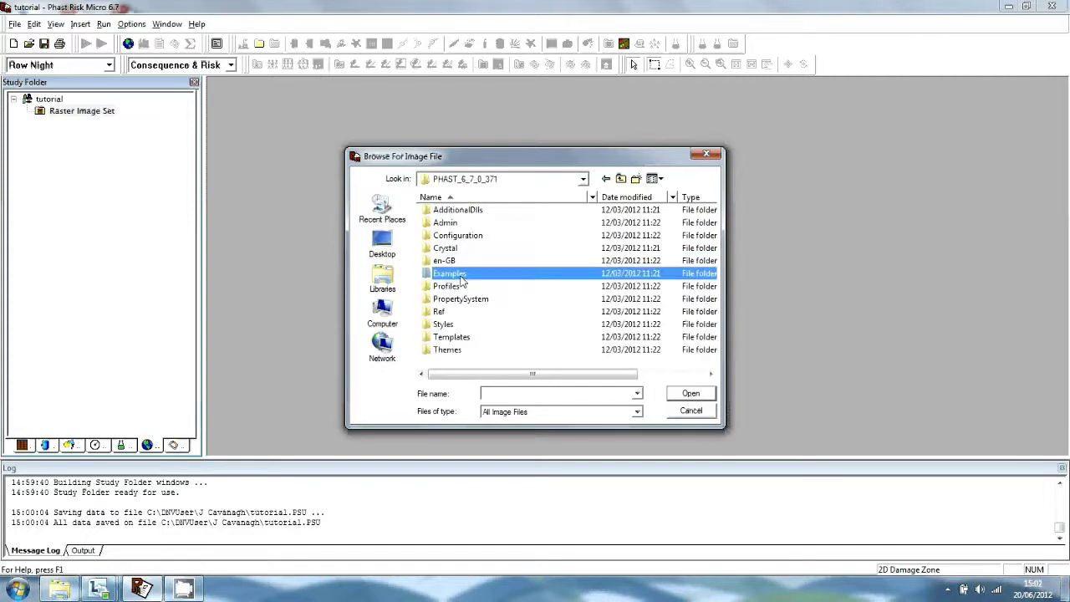
{"action": "double_click", "coordinate": [460, 276]}
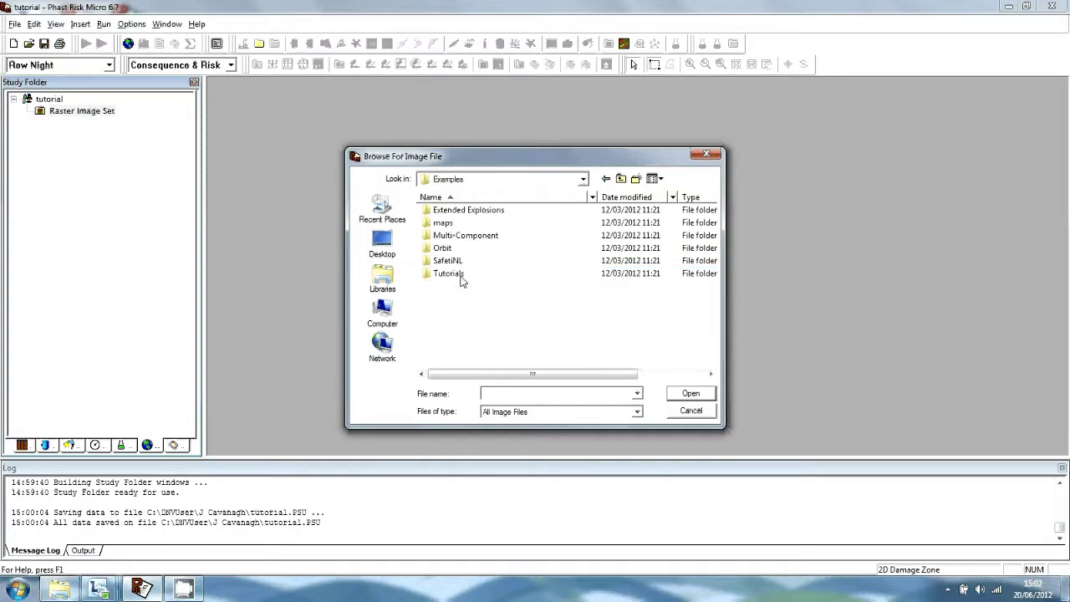
{"action": "double_click", "coordinate": [450, 224]}
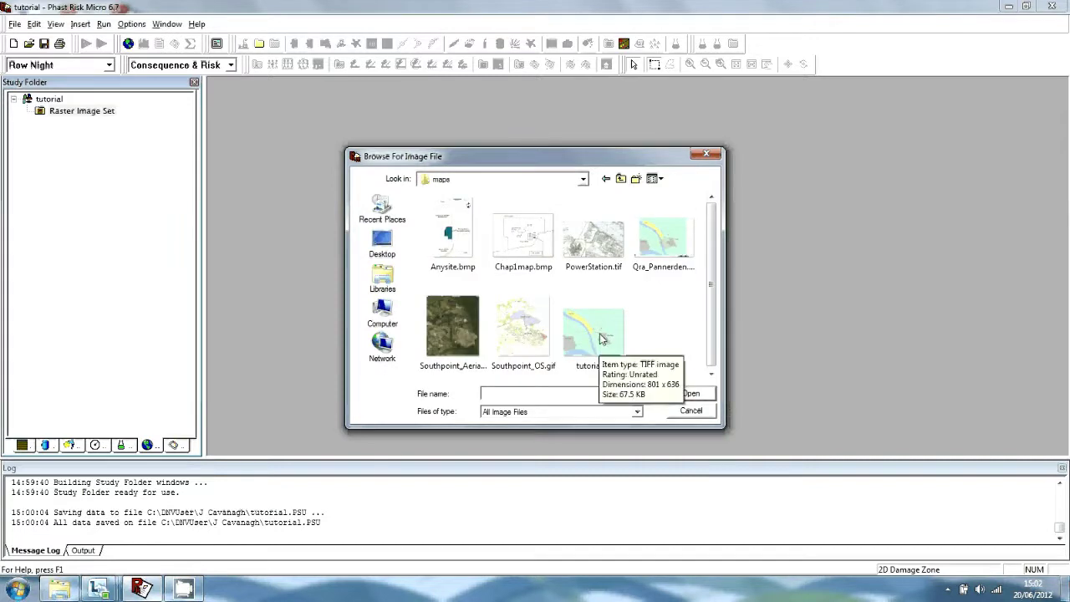
{"action": "left_click", "coordinate": [602, 337]}
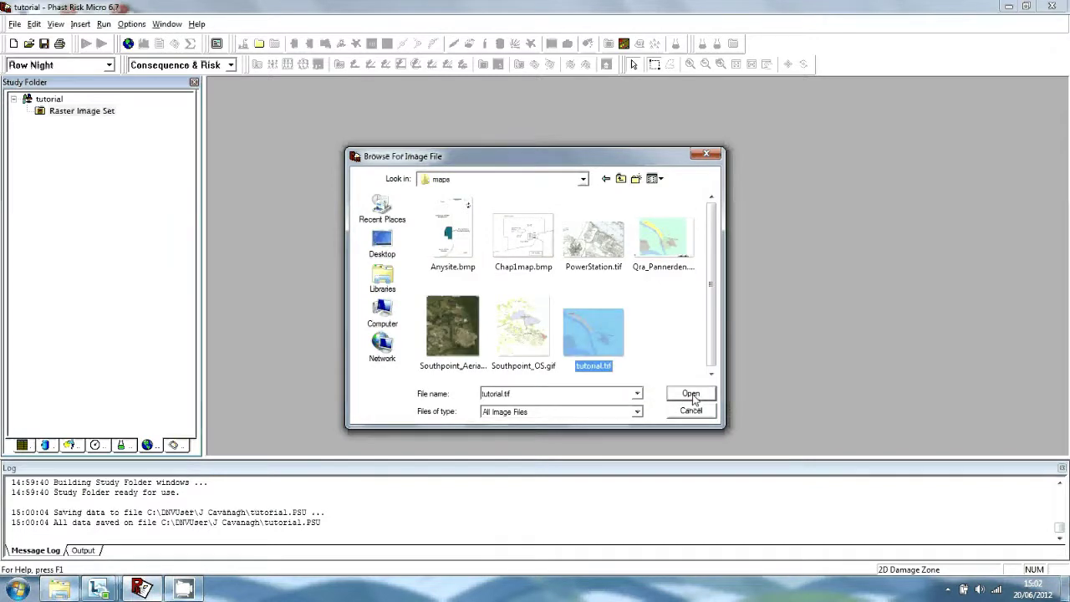
{"action": "left_click", "coordinate": [691, 395]}
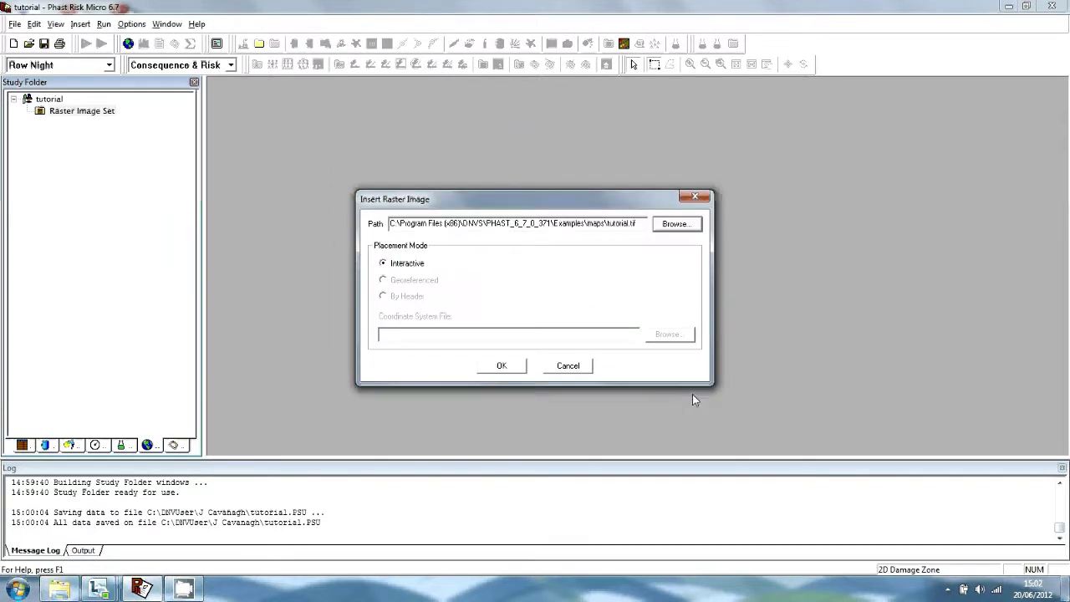
- Place the image interactively on the map, about 7 km wide and 5.5 km long, and maximize the map window
{"action": "left_click", "coordinate": [508, 366]}
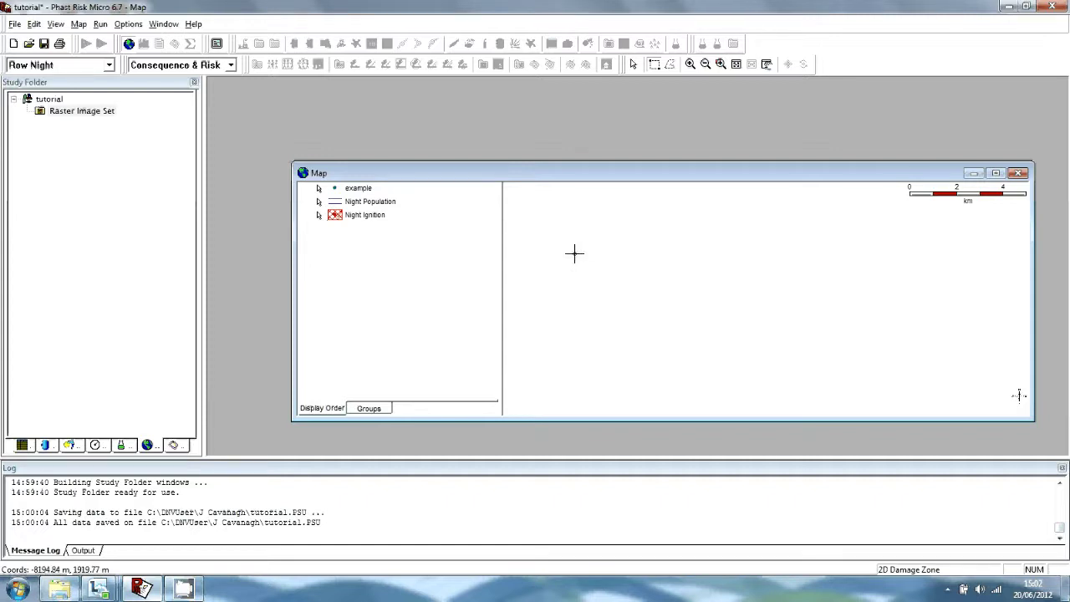
{"action": "left_click_drag", "start_coordinate": [576, 240], "coordinate": [738, 376]}
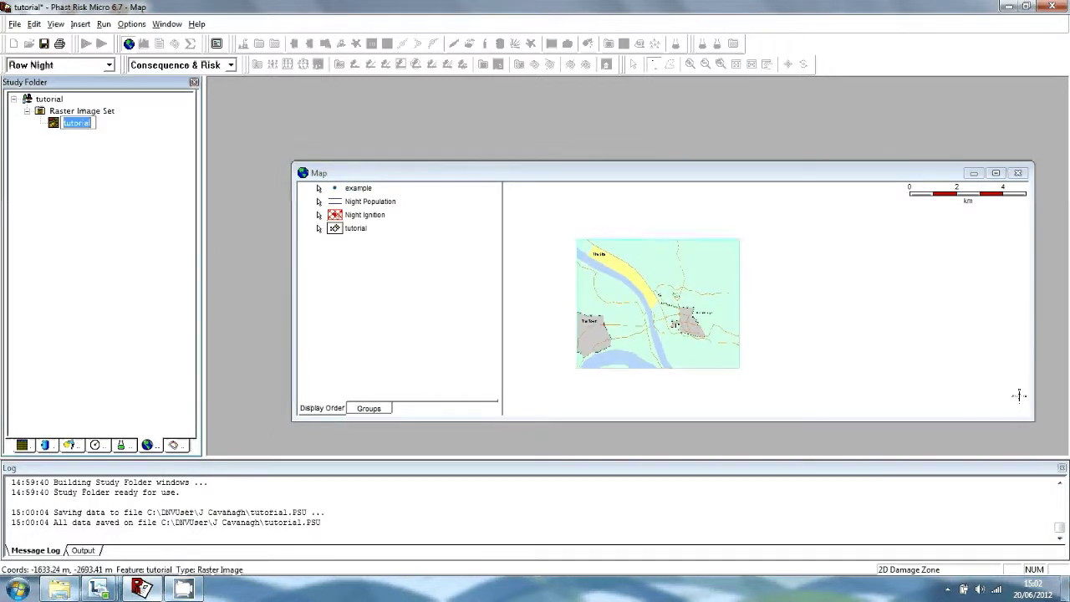
{"action": "left_click", "coordinate": [995, 173]}
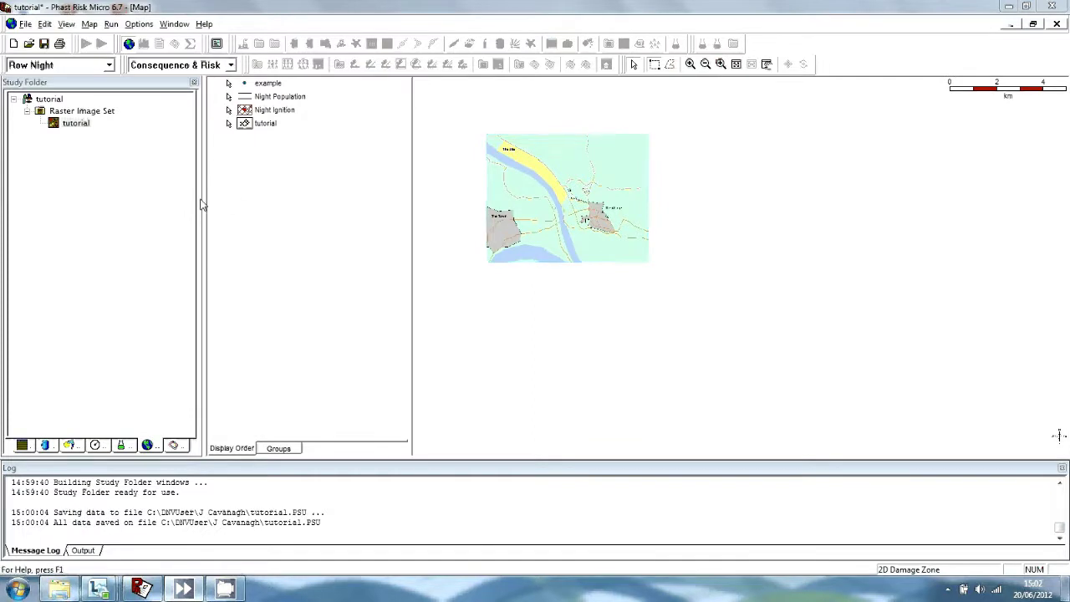
- Set the tutorial raster image's geometry origin to East 1.969E5 m and North 4.361E5 m
{"action": "double_click", "coordinate": [76, 124]}
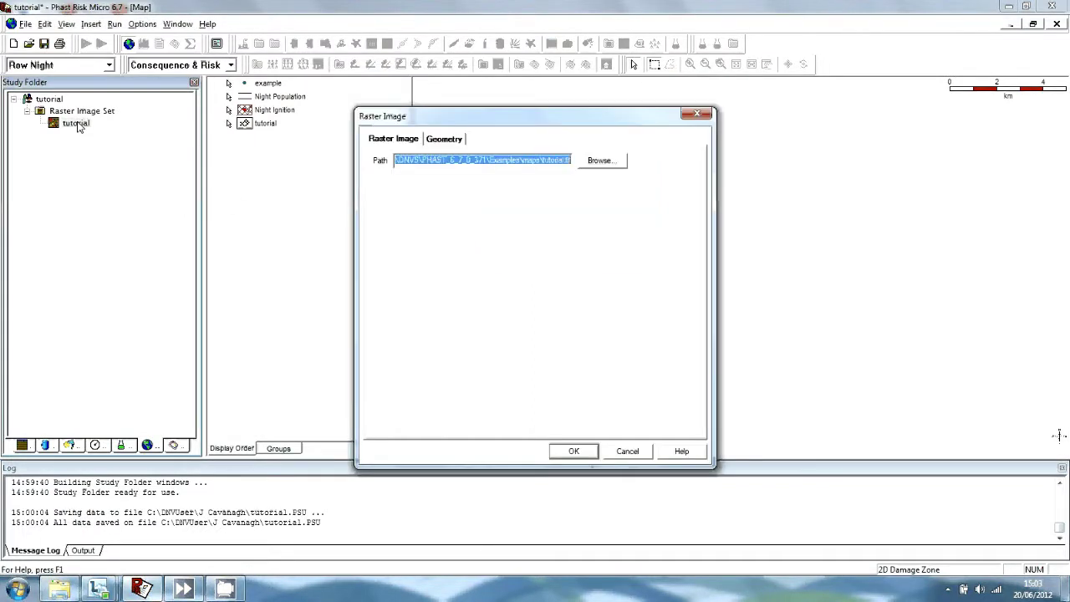
{"action": "left_click", "coordinate": [444, 139]}
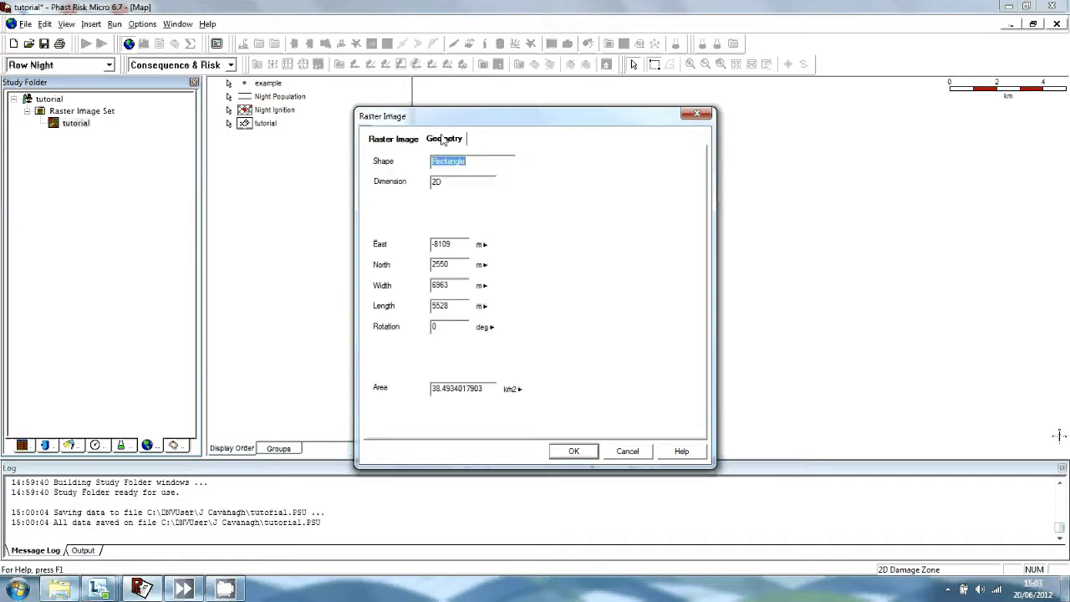
{"action": "double_click", "coordinate": [455, 244]}
{"action": "key", "text": "Delete"}
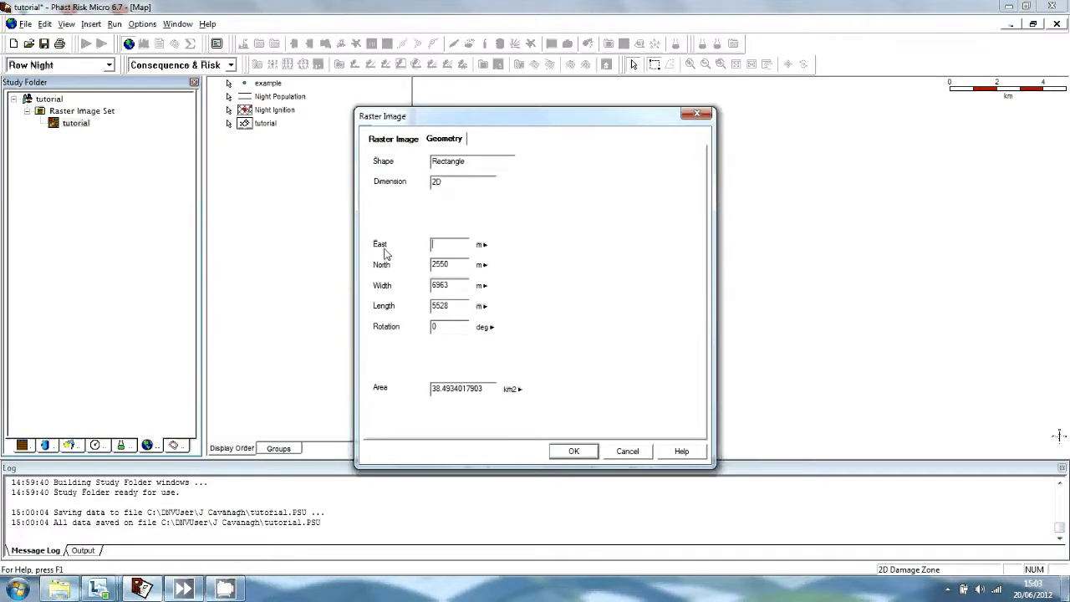
{"action": "type", "text": "1.969e5"}
{"action": "key", "text": "Tab"}
{"action": "type", "text": "4.361e5"}
- Set the raster image's width to 4489 m and its length to 3570 m, and accept the geometry
{"action": "double_click", "coordinate": [436, 288]}
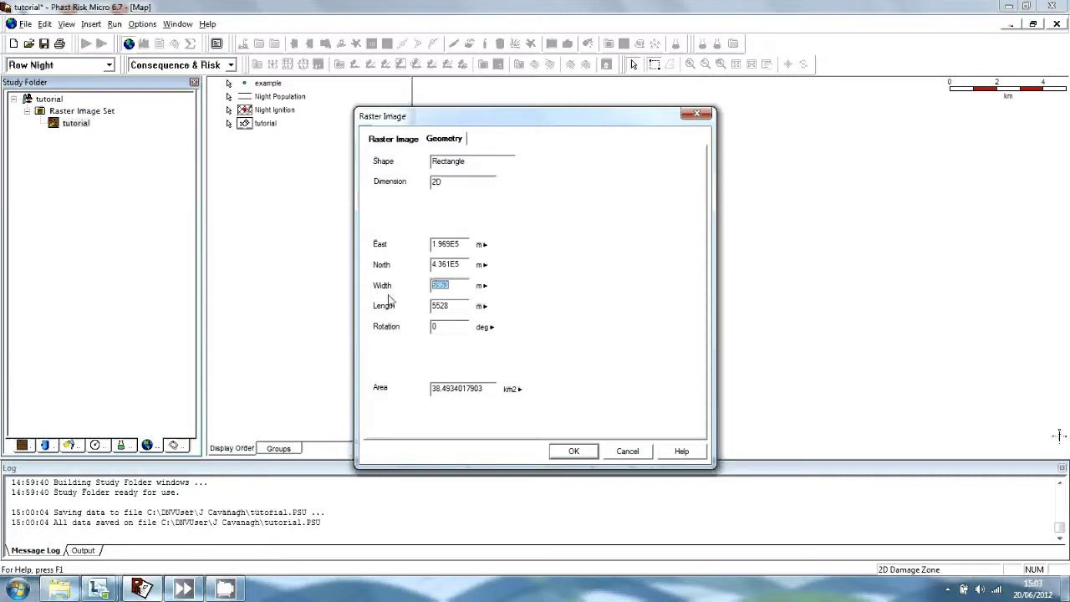
{"action": "key", "text": "BackSpace"}
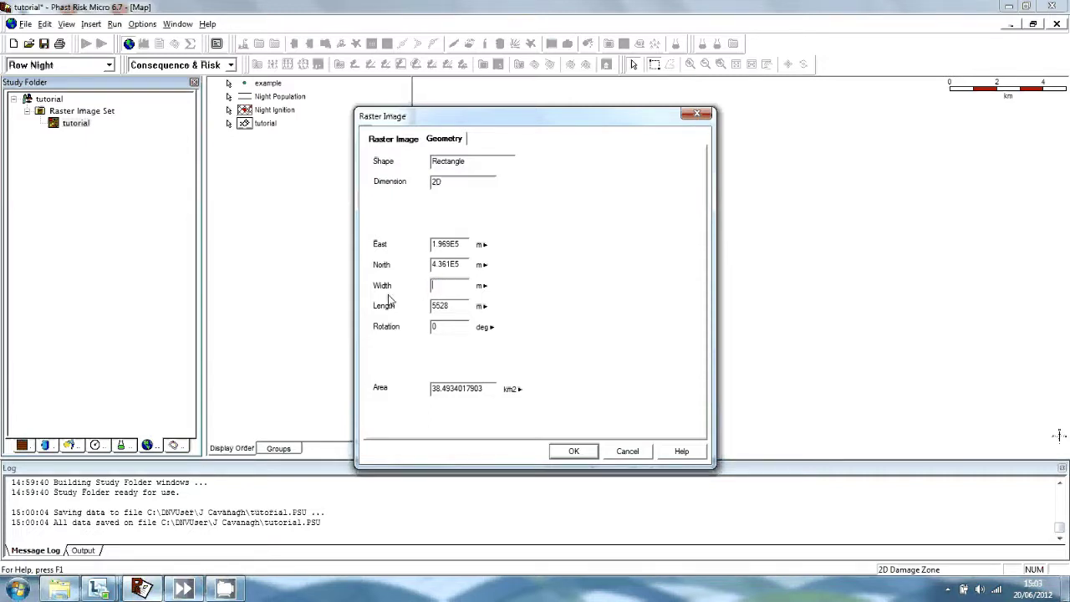
{"action": "type", "text": "4489"}
{"action": "key", "text": "Tab"}
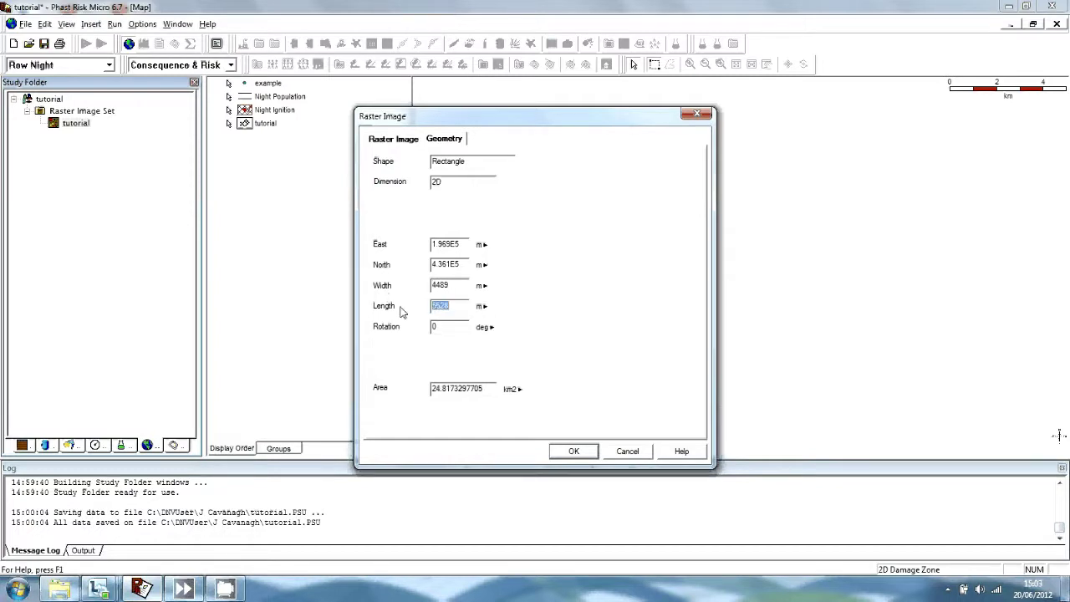
{"action": "key", "text": "BackSpace"}
{"action": "type", "text": "3570"}
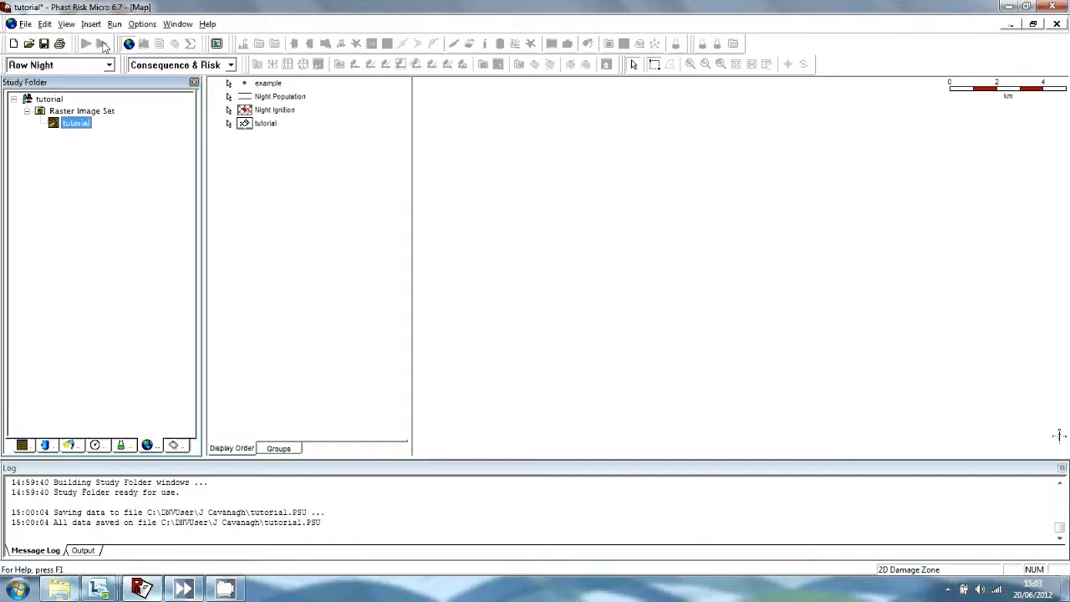
- Fit all features in the map view so the whole tutorial raster image is displayed
{"action": "left_click", "coordinate": [366, 129]}
{"action": "left_click", "coordinate": [90, 23]}
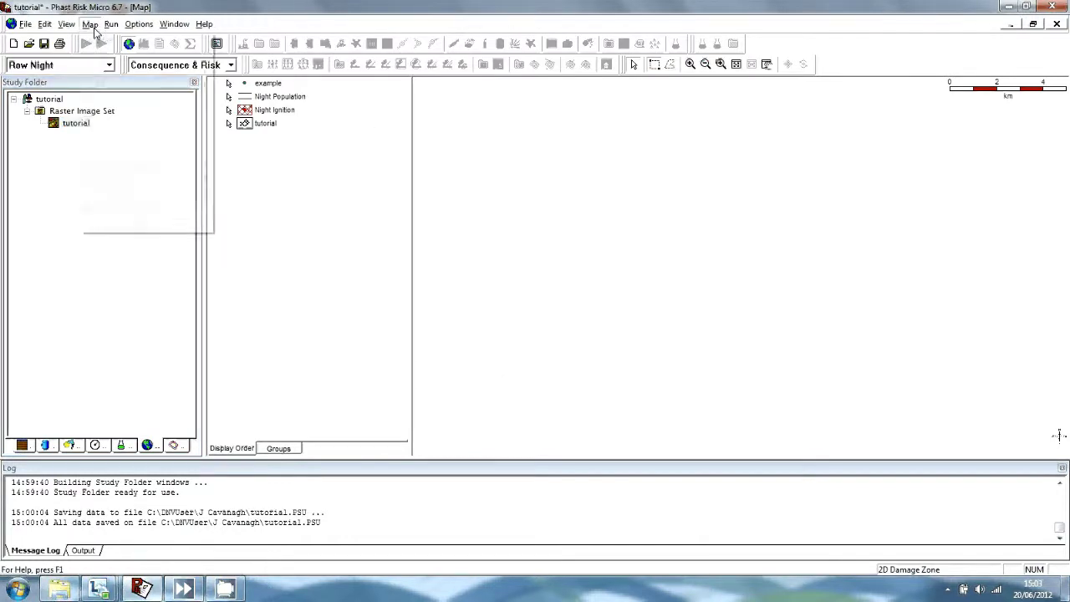
{"action": "mouse_move", "coordinate": [125, 88]}
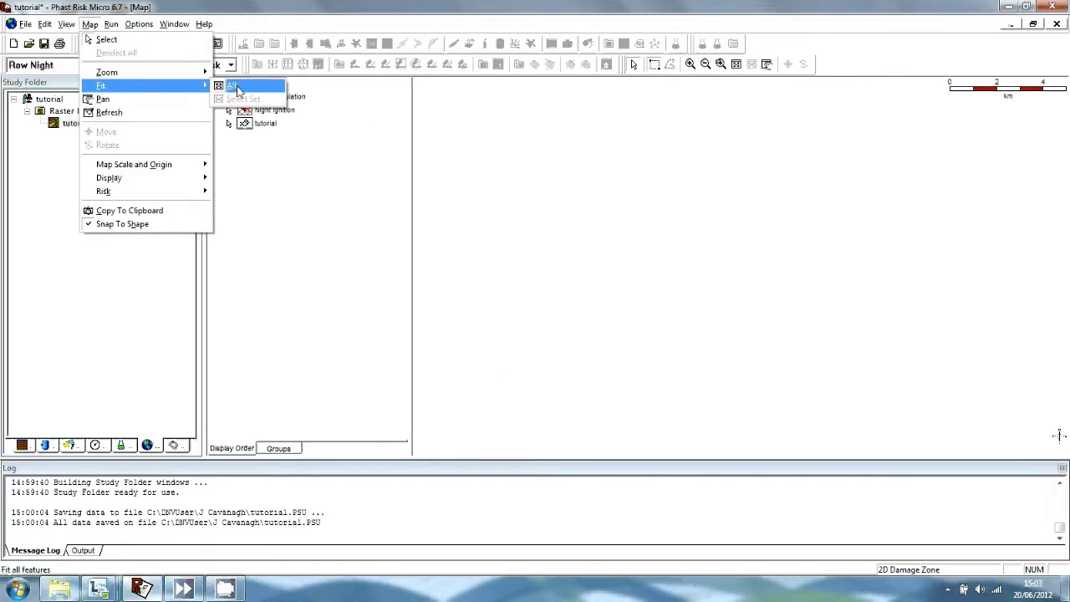
{"action": "left_click", "coordinate": [243, 87]}
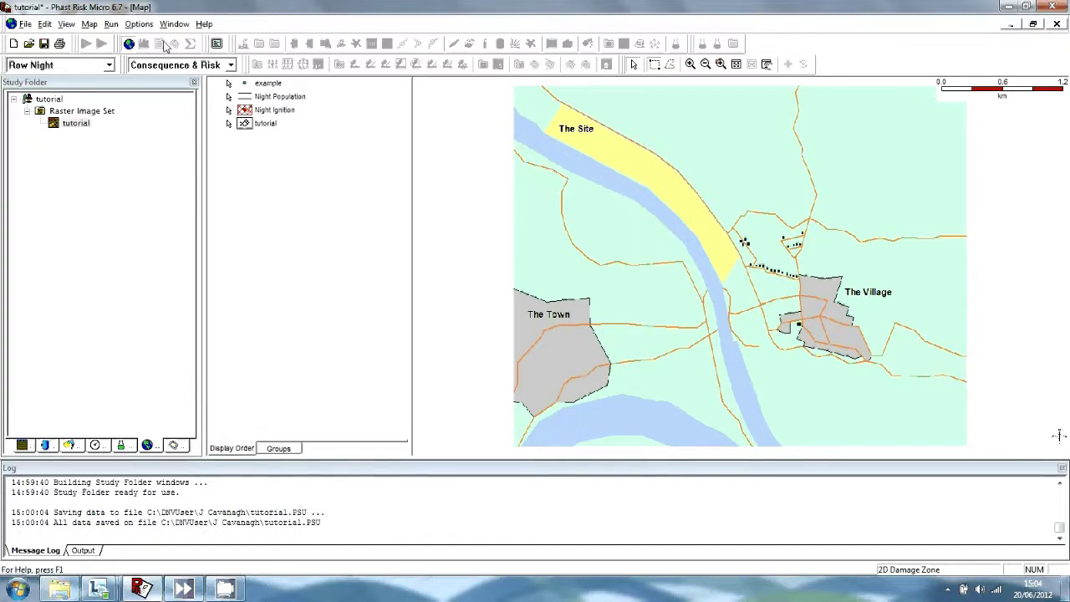
- Set the number of significant figures to 6 in the miscellaneous general preferences and accept the change
{"action": "left_click", "coordinate": [139, 23]}
{"action": "mouse_move", "coordinate": [222, 89]}
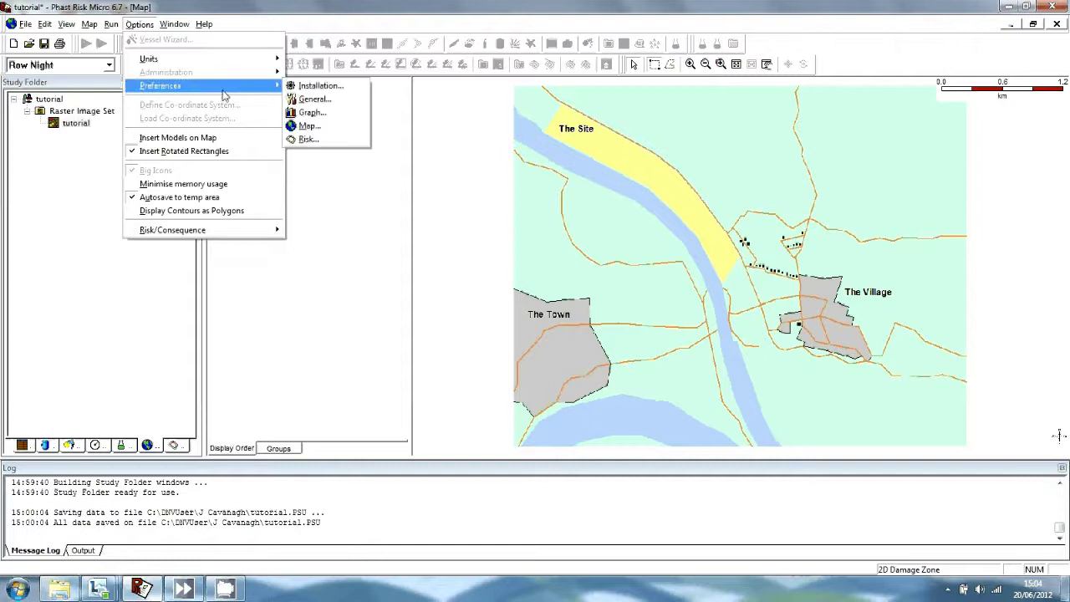
{"action": "left_click", "coordinate": [316, 99]}
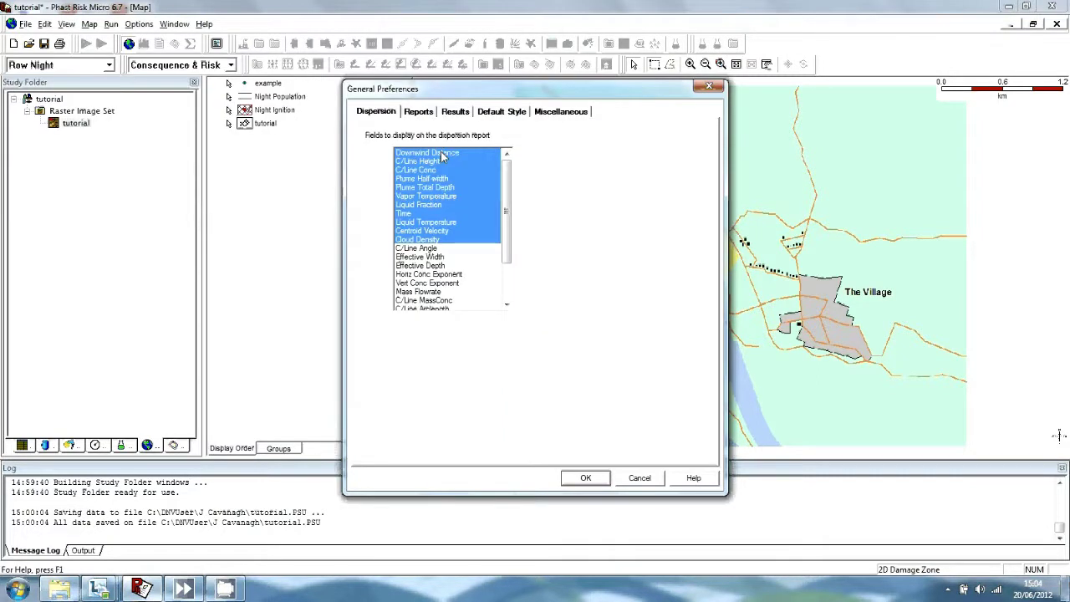
{"action": "left_click", "coordinate": [574, 111]}
{"action": "double_click", "coordinate": [478, 136]}
{"action": "key", "text": "BackSpace"}
{"action": "type", "text": "6"}
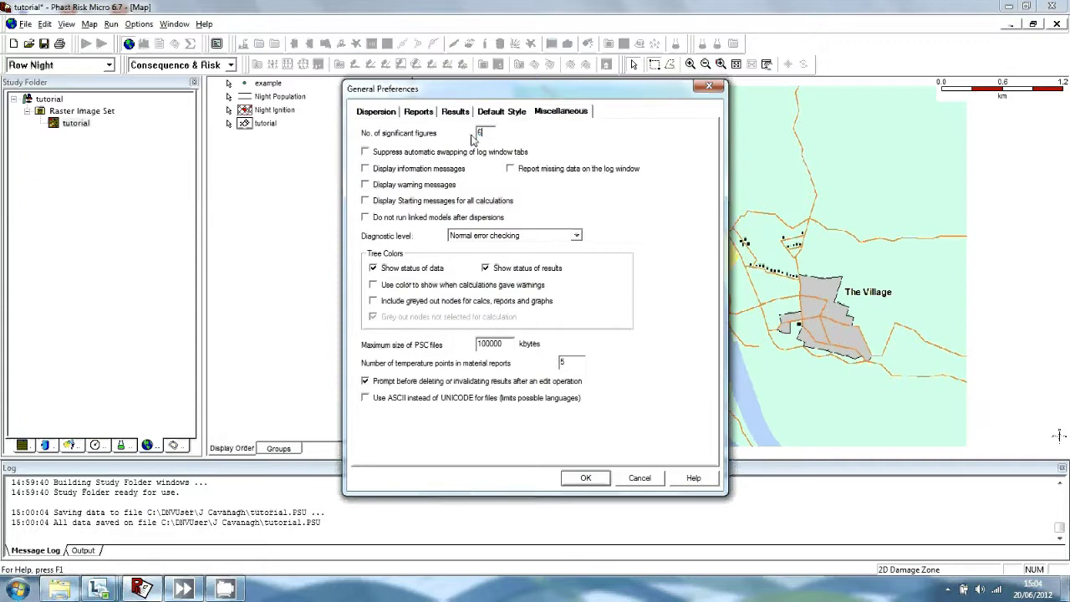
{"action": "left_click", "coordinate": [586, 478]}
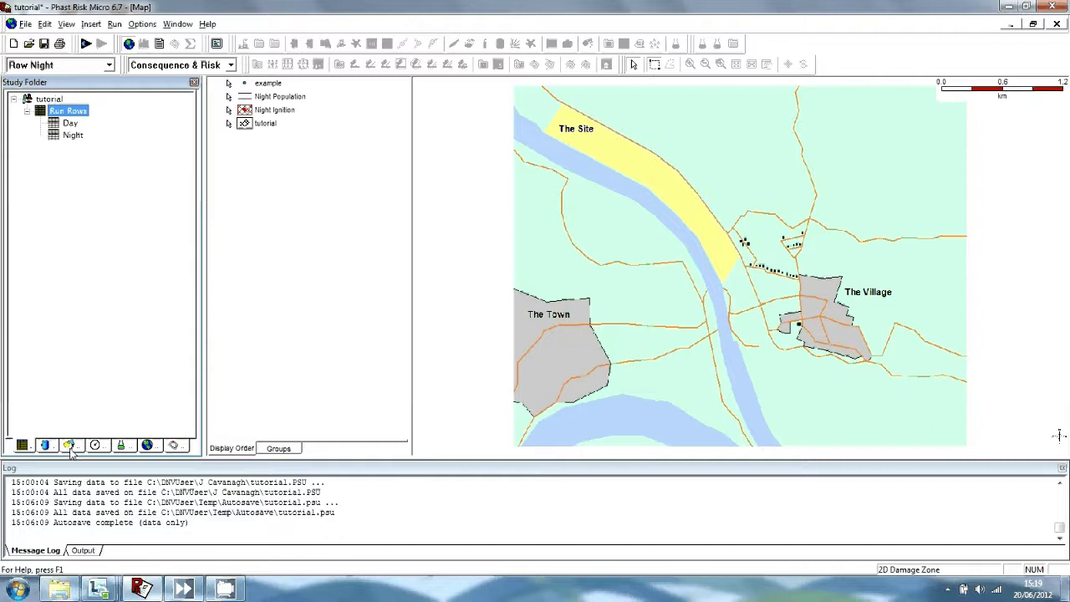
- Expand the day weather and night weather folders to view the weathers they contain
{"action": "left_click", "coordinate": [70, 446]}
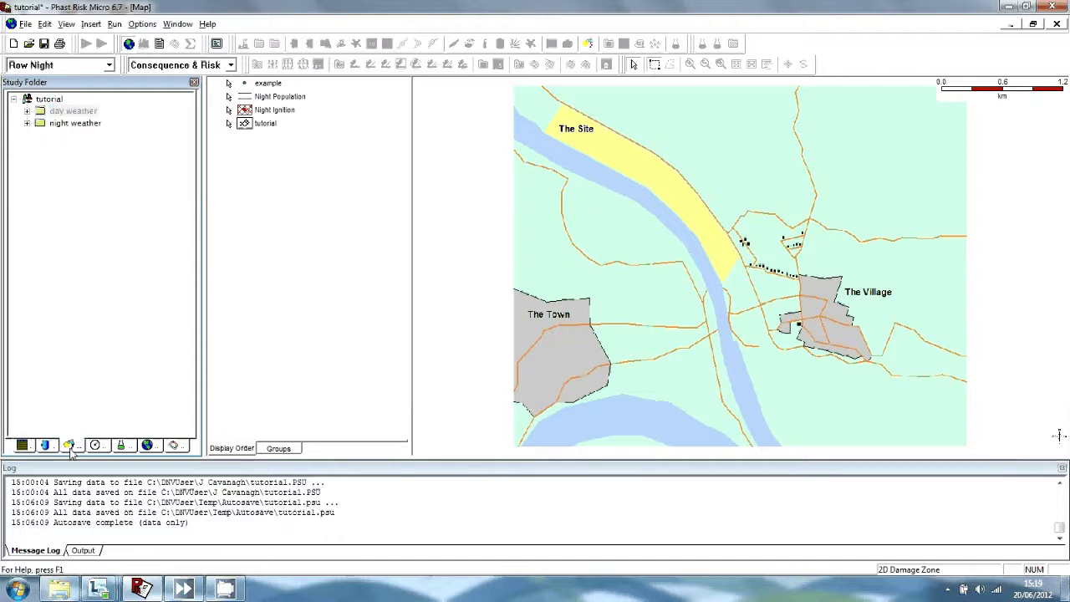
{"action": "left_click", "coordinate": [27, 111]}
{"action": "left_click", "coordinate": [26, 148]}
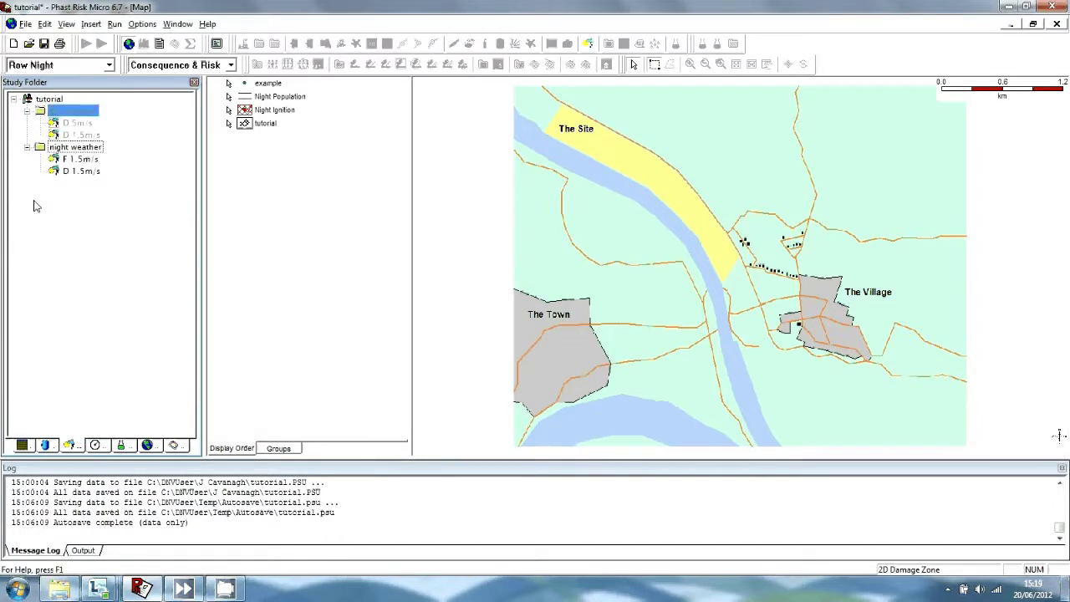
- Open all Run Rows for editing, check the weather folders assigned to the Day and Night rows, and accept the dialog
{"action": "left_click", "coordinate": [23, 446]}
{"action": "double_click", "coordinate": [63, 112]}
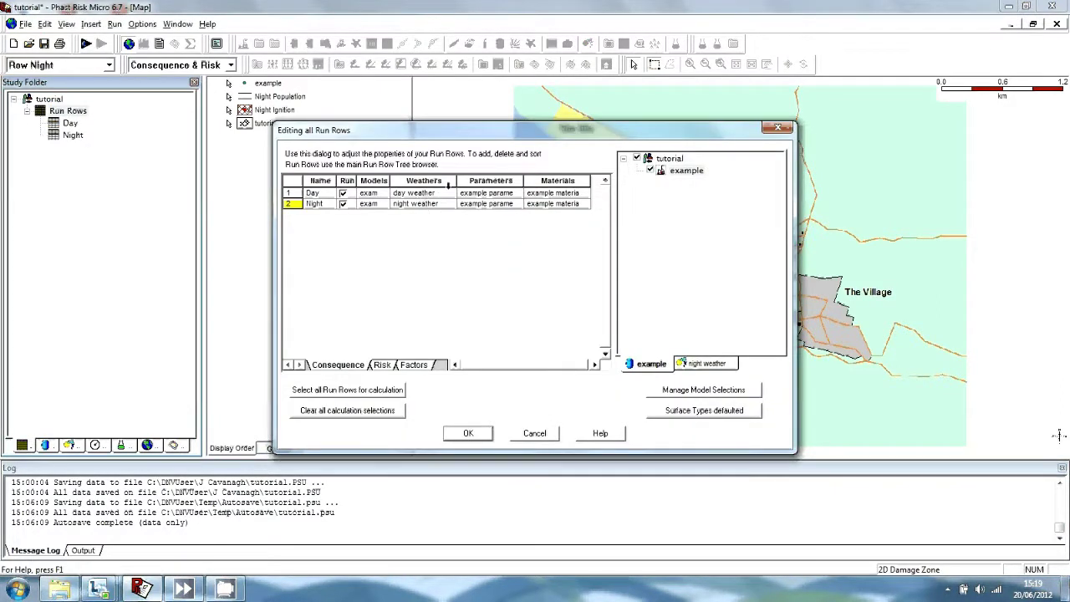
{"action": "left_click", "coordinate": [429, 205]}
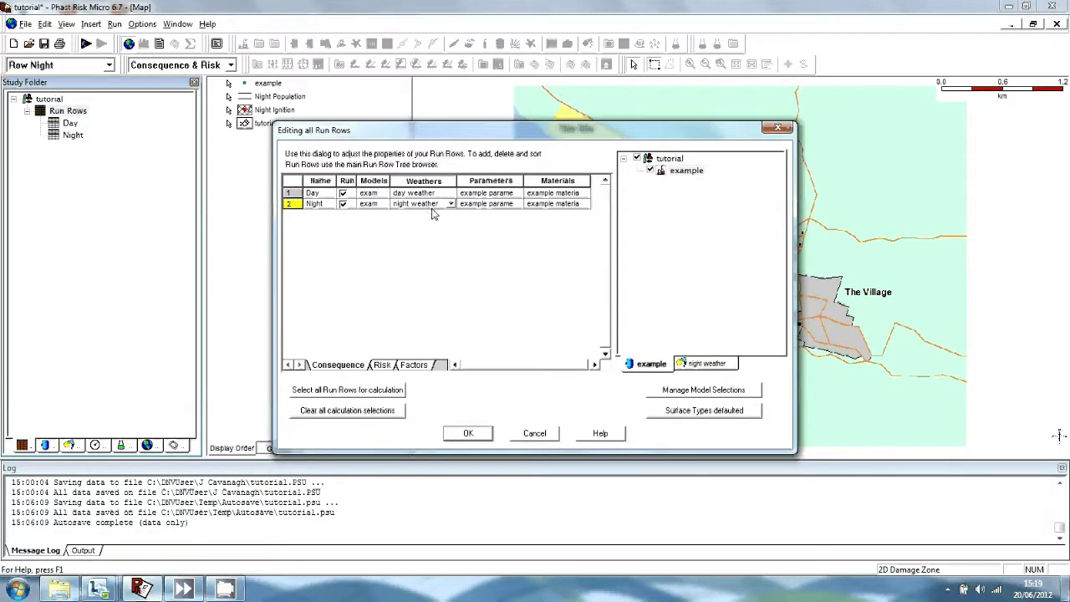
{"action": "left_click", "coordinate": [479, 433]}
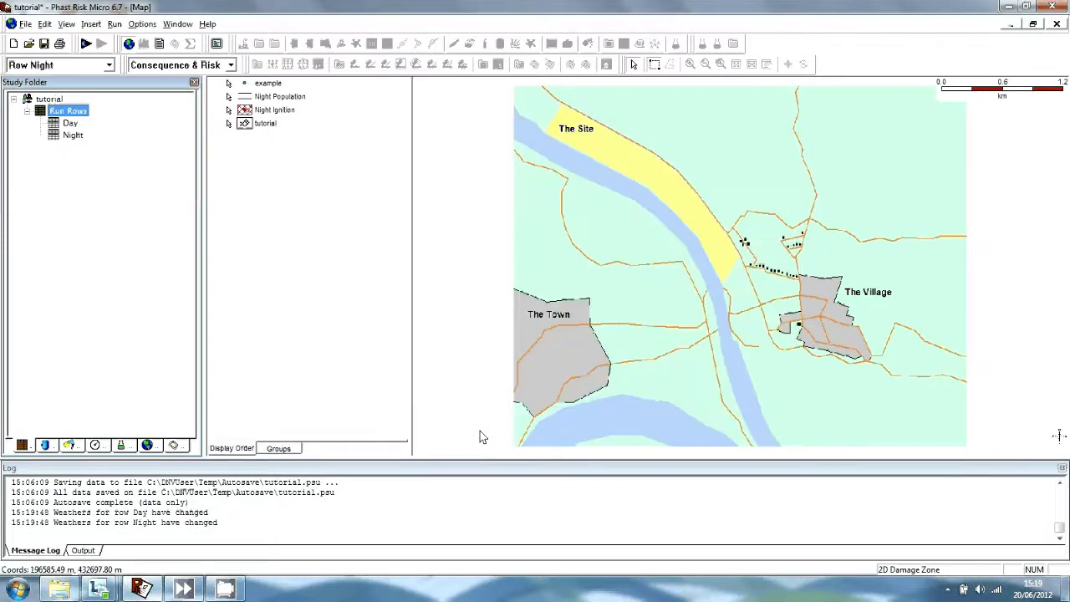